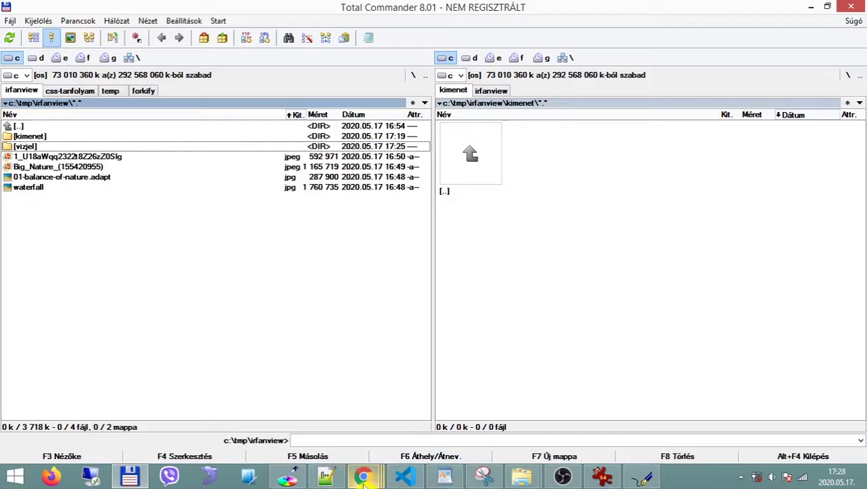
View the IrfanView homepage in Chrome and return to Total Commander
mouse_move(364, 477)
click(532, 402)
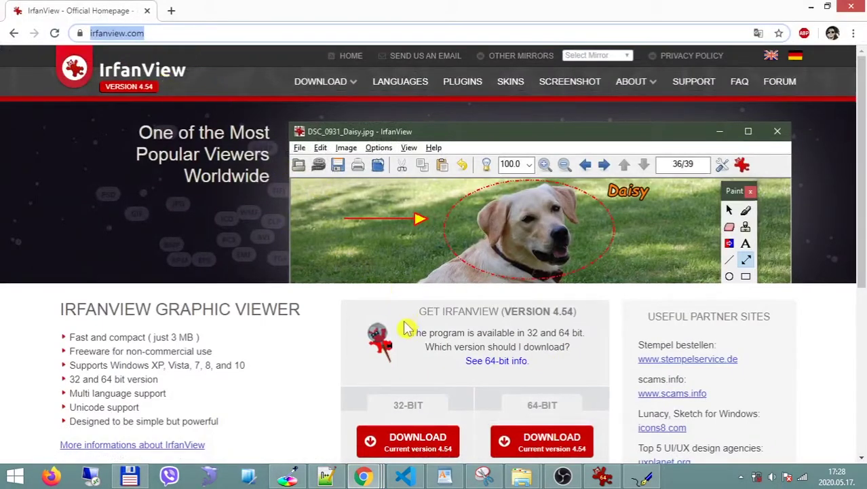
key(alt+Tab)
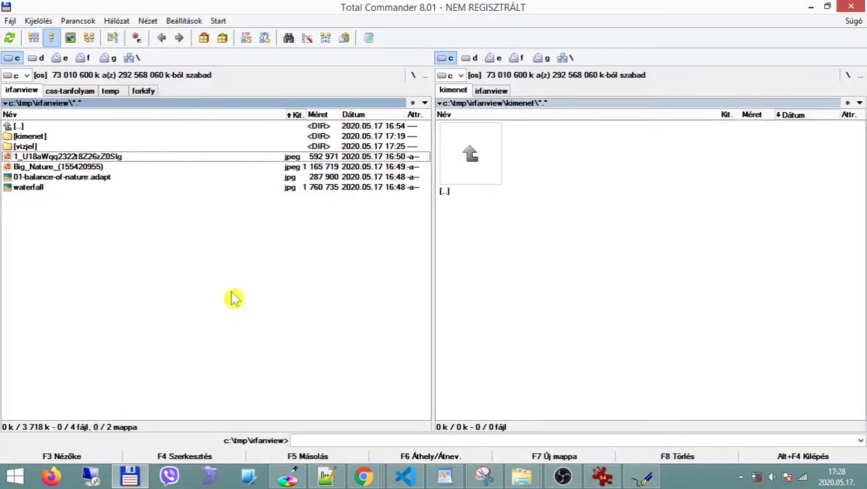
Preview the source pictures in the irfanview folder, starting with 1_U18aWqq2322t8Z26zZ0SIg, and close the viewer
double_click(97, 158)
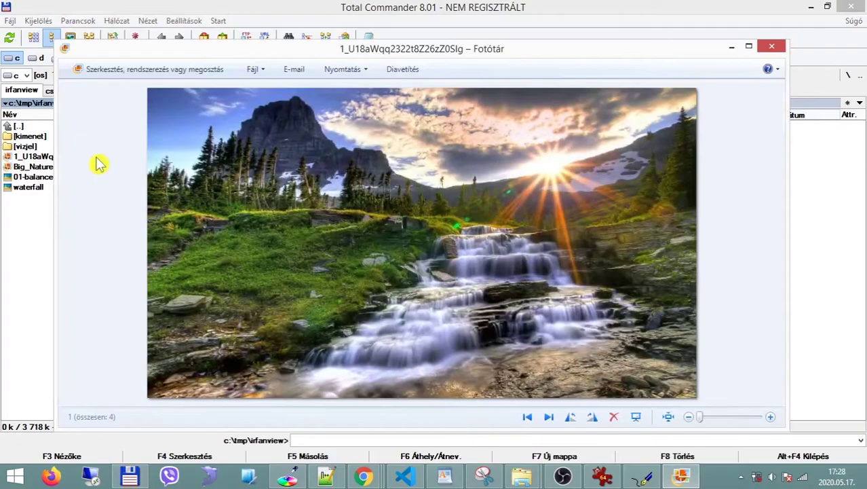
key(Right)
key(Right)
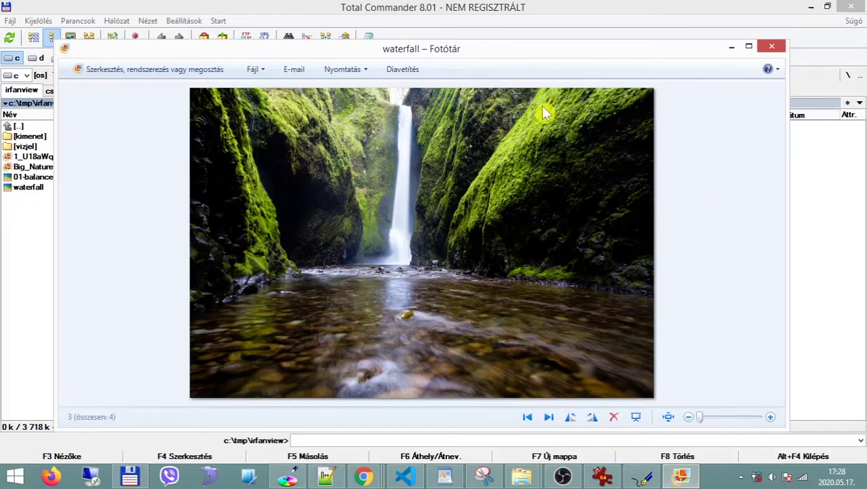
click(773, 46)
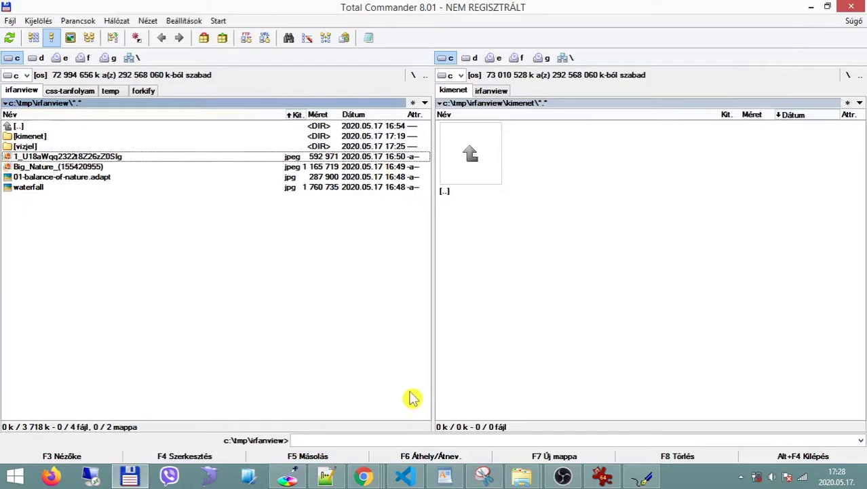
Switch to IrfanView and open the batch conversion and rename dialog
click(602, 475)
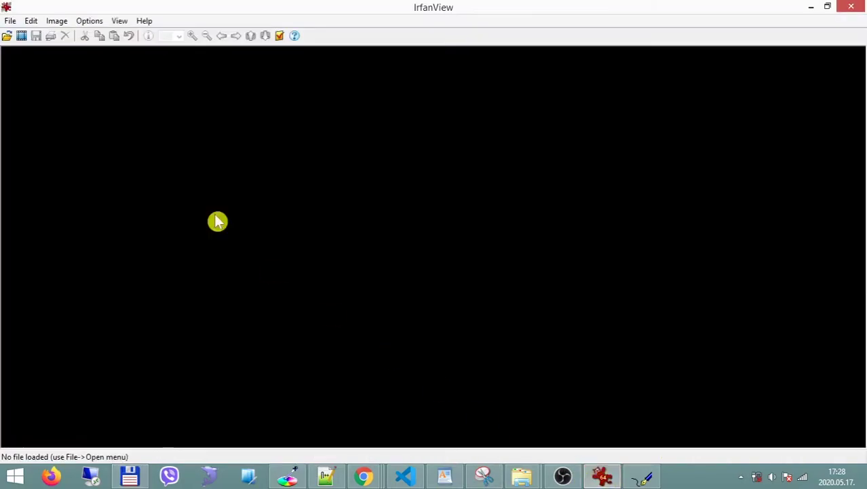
click(10, 21)
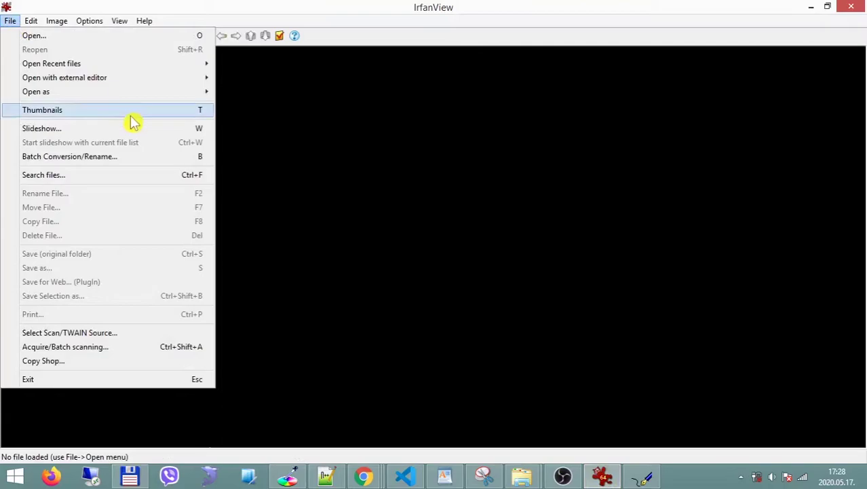
click(114, 161)
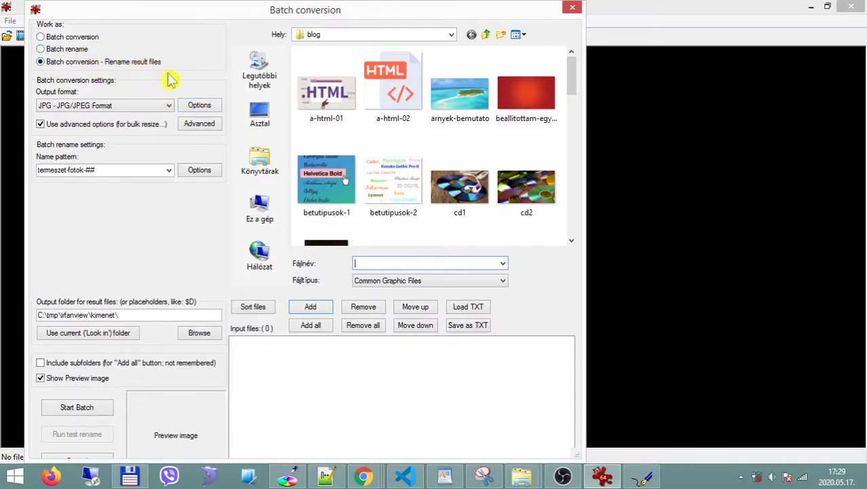
Browse to the source image folder C:\tmp\irfanview in the batch conversion dialog
click(451, 34)
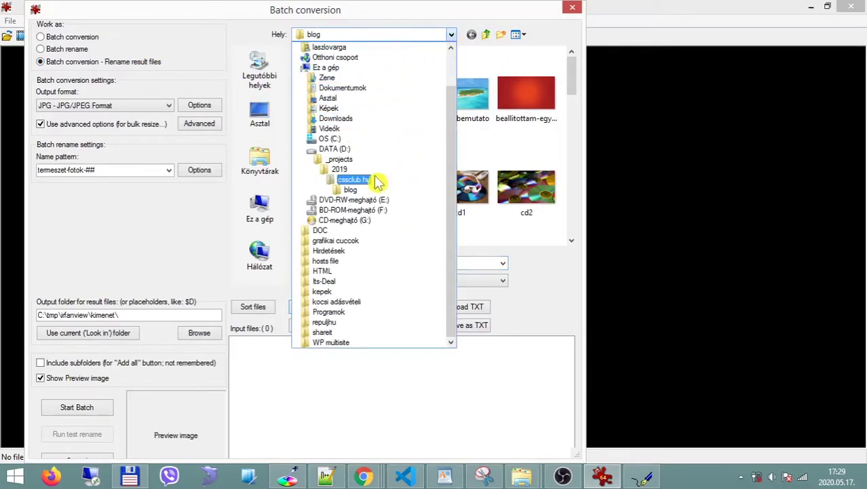
click(349, 139)
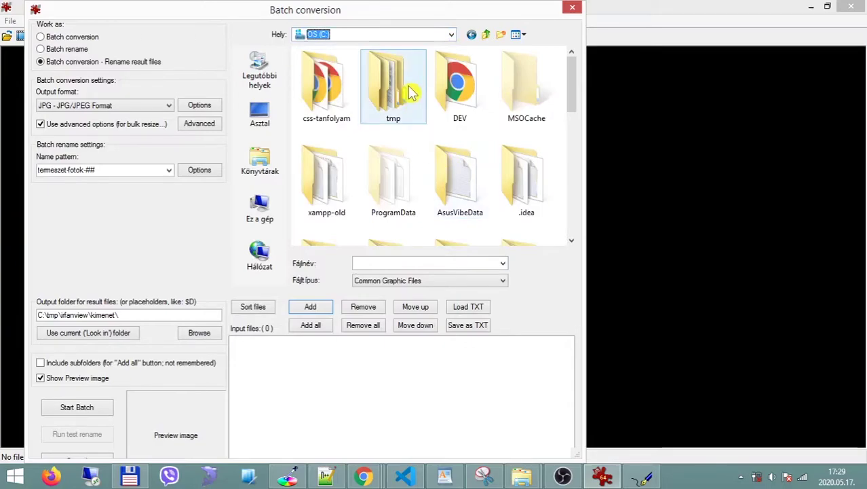
double_click(400, 88)
double_click(329, 92)
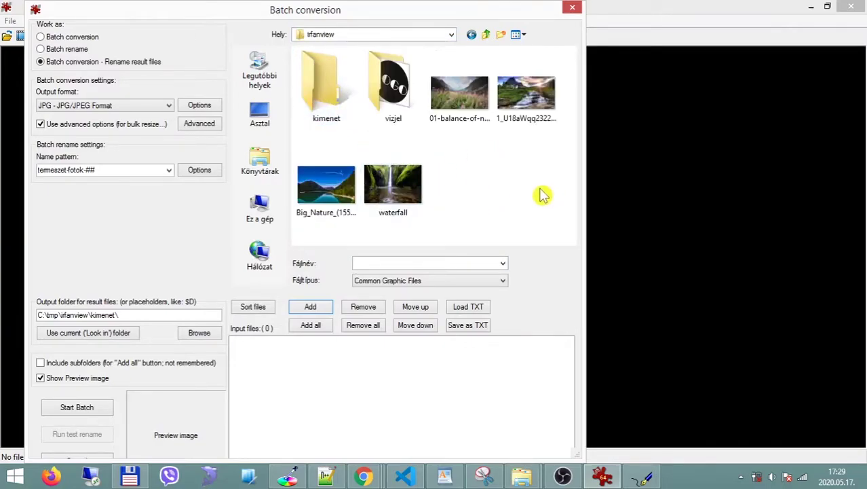
Add all four nature pictures from the irfanview folder to the batch input files
click(459, 112)
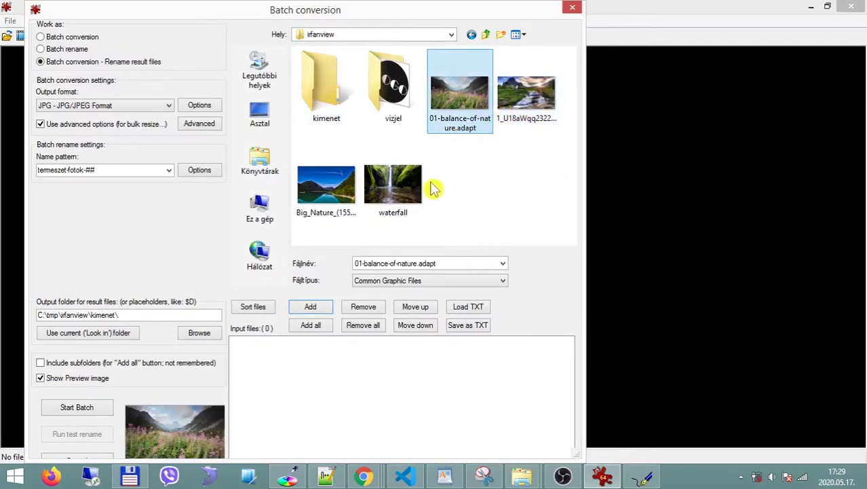
ctrl+click(533, 102)
ctrl+click(346, 178)
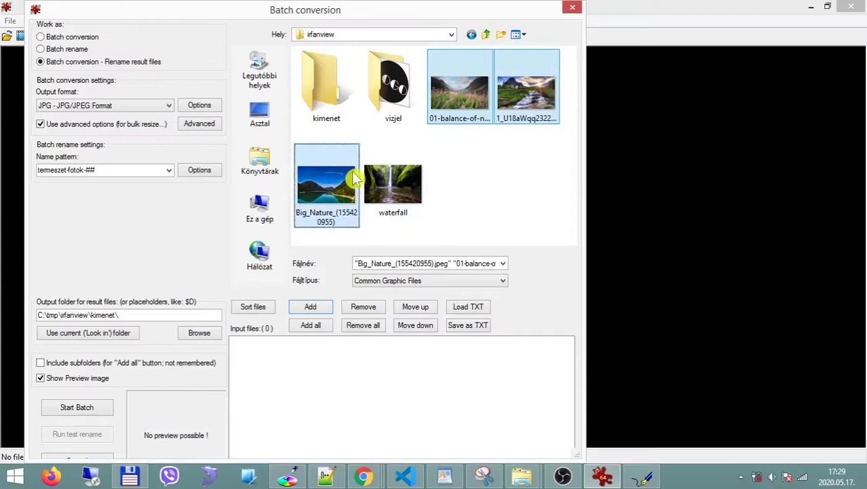
ctrl+click(411, 186)
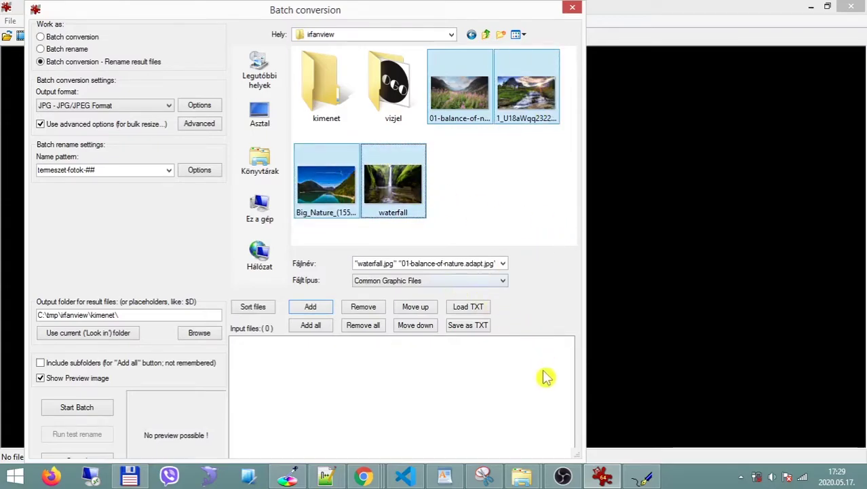
click(319, 329)
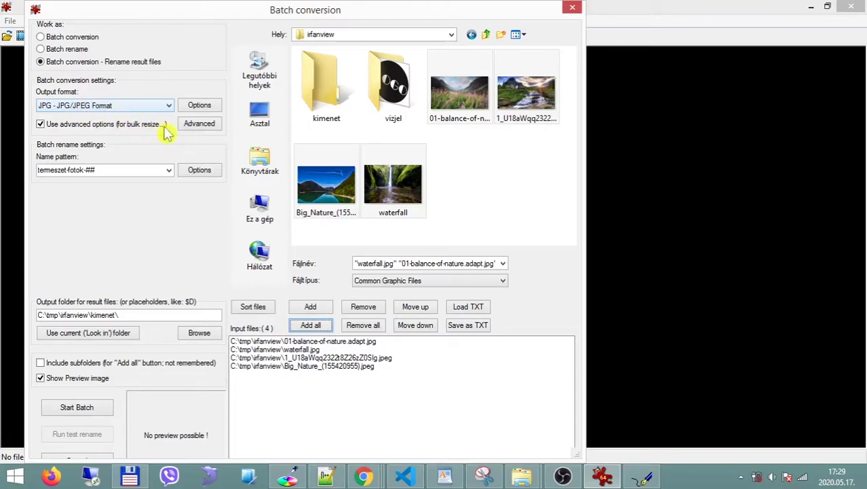
Accept the JPG save options and set the batch resize in the advanced options to 1024 by 768 pixels
click(211, 109)
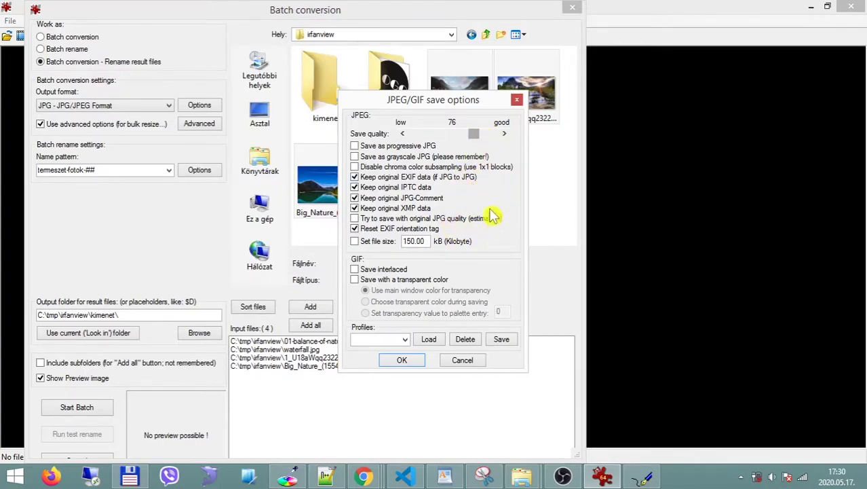
click(402, 360)
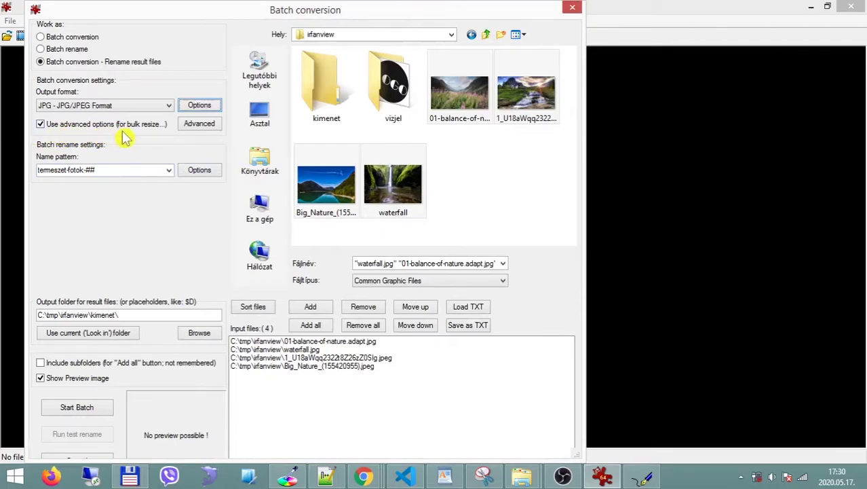
click(199, 125)
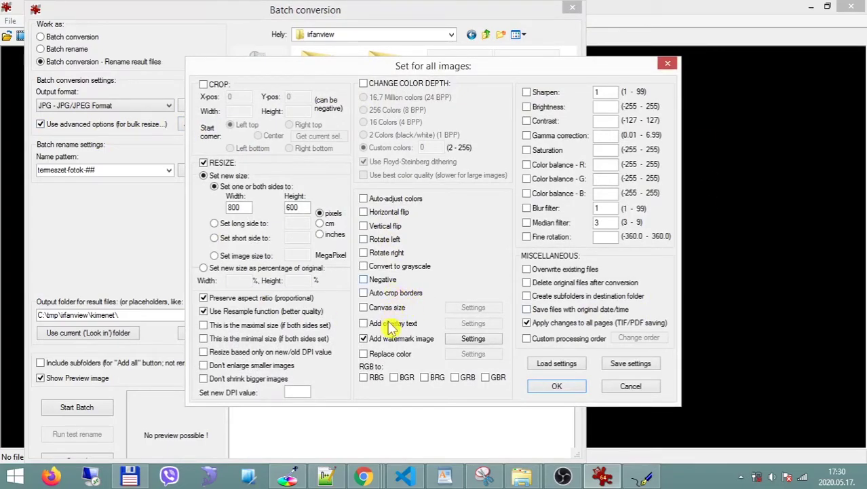
click(203, 163)
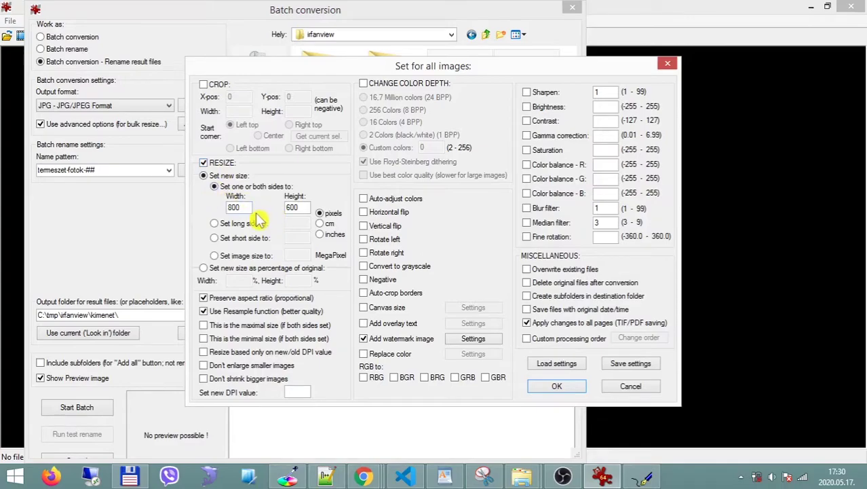
double_click(237, 208)
double_click(248, 208)
text(768)
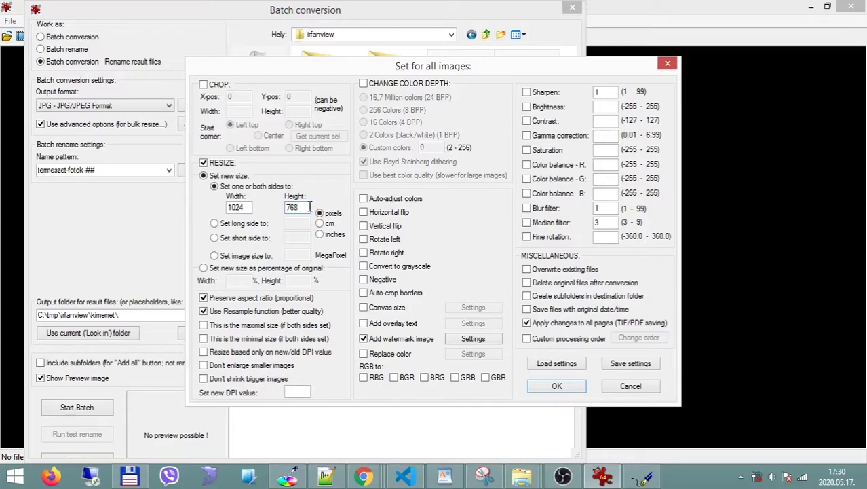
Keep the watermark image enabled, using vizjel.png from the vizjel folder with Right top as start corner, and apply the advanced options
click(364, 338)
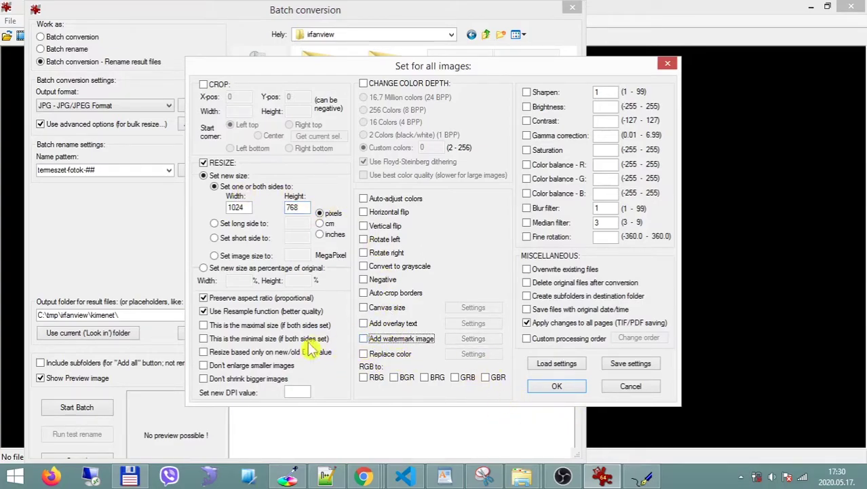
click(365, 339)
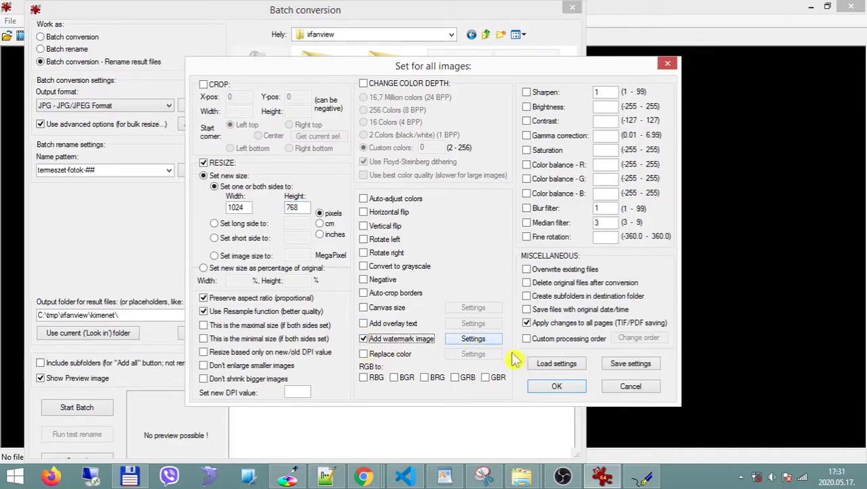
click(477, 339)
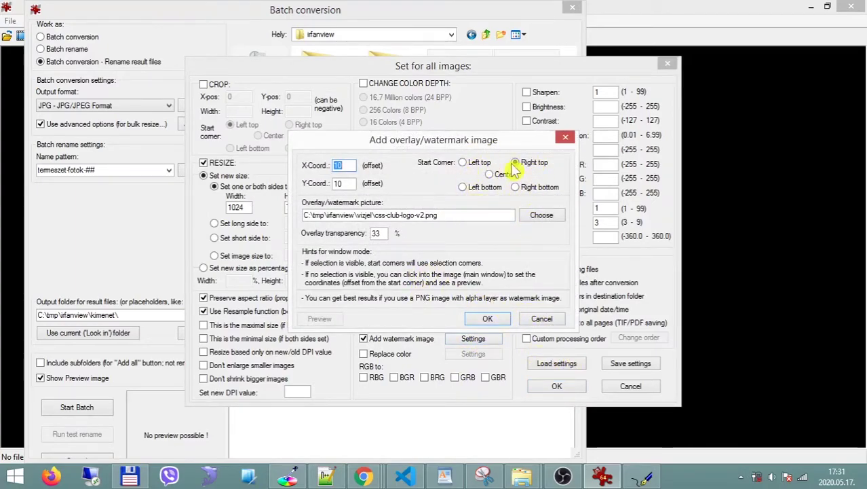
click(463, 163)
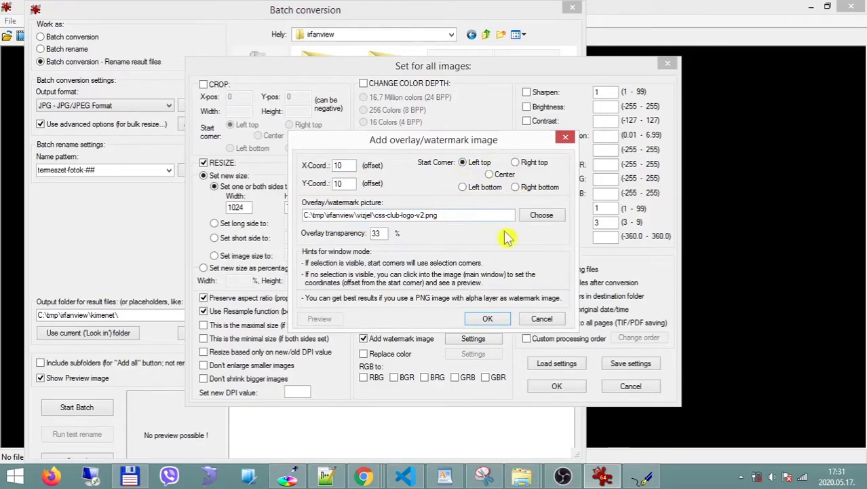
click(490, 174)
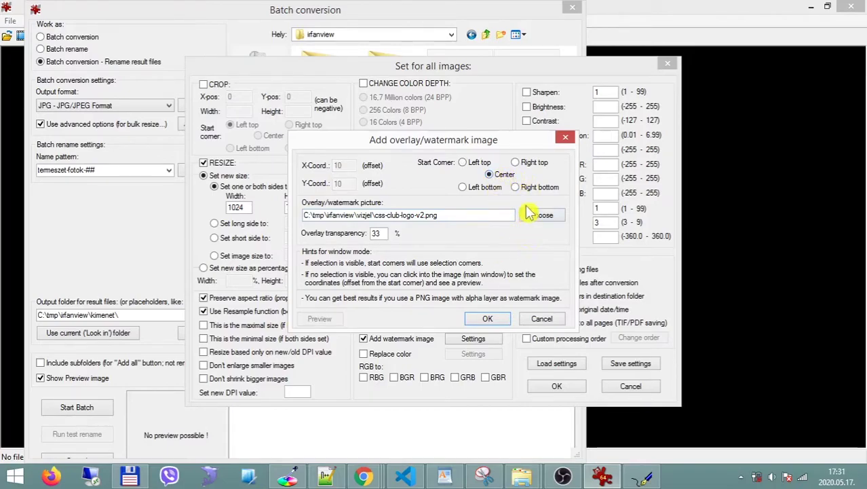
click(516, 163)
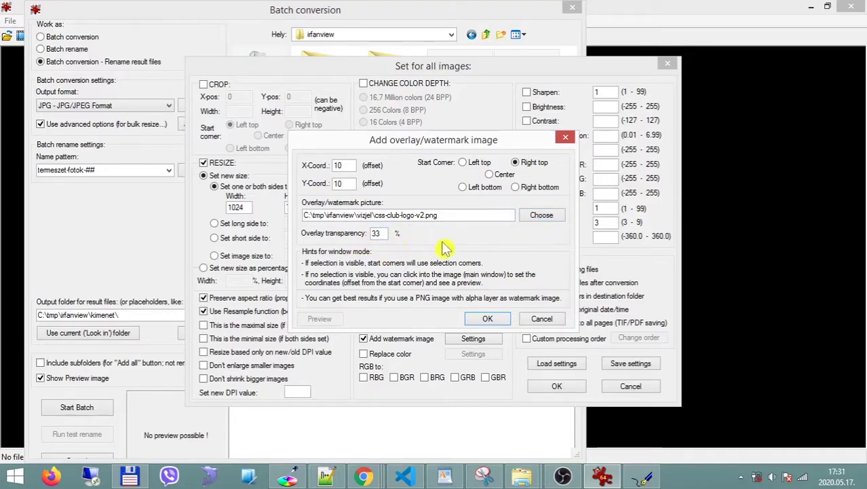
click(540, 215)
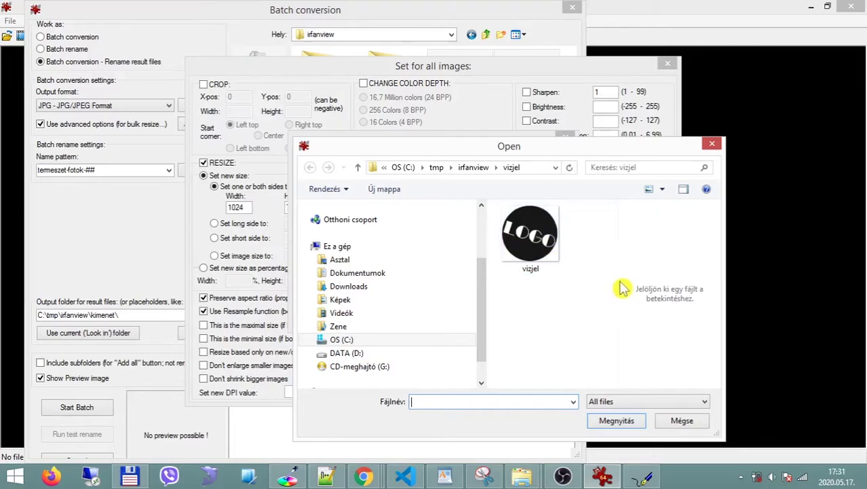
click(627, 420)
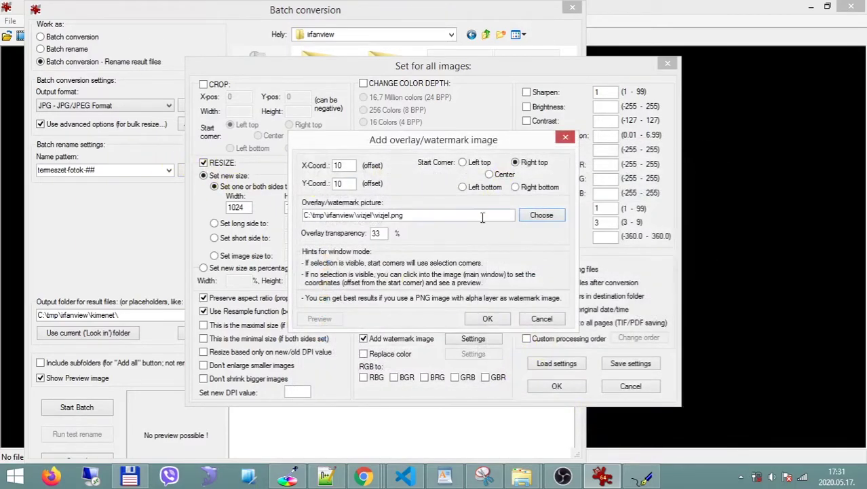
click(497, 325)
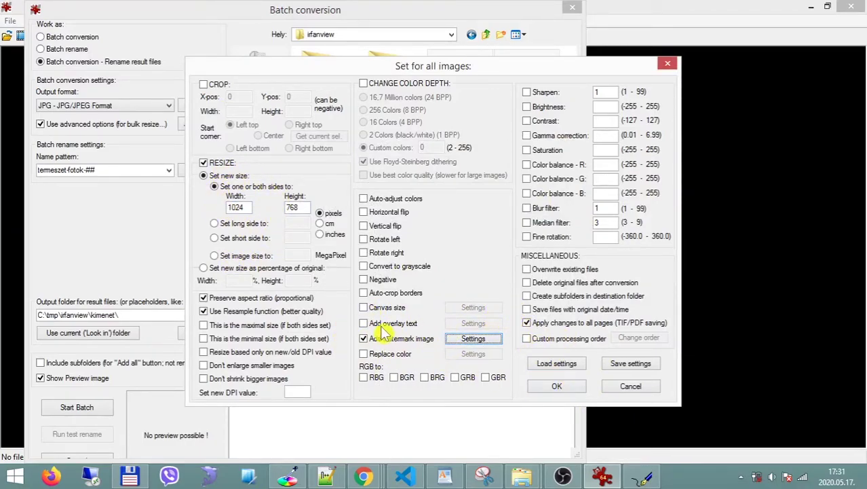
click(558, 386)
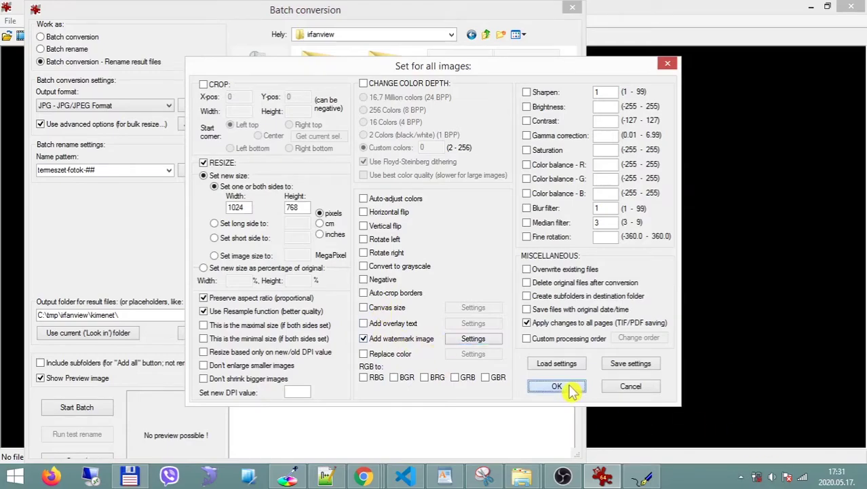
Set the result name pattern to termeszet-fotok-### and choose C:\tmp\irfanview\kimenet as the output folder
double_click(110, 169)
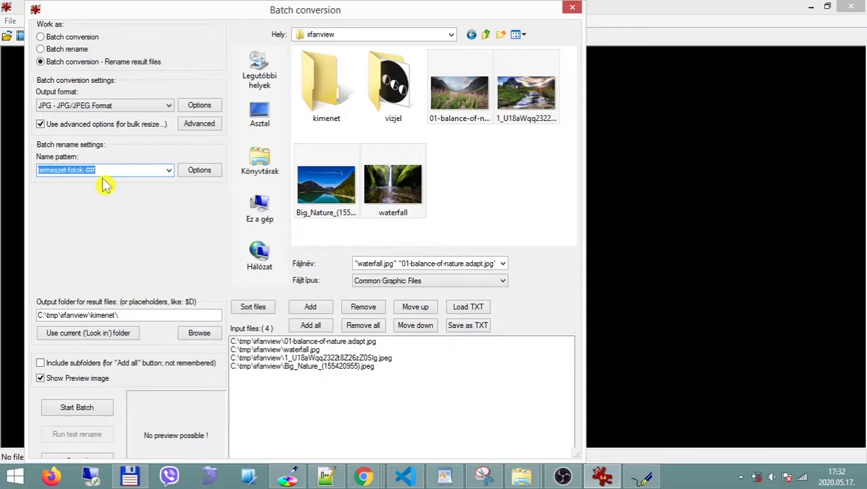
click(113, 171)
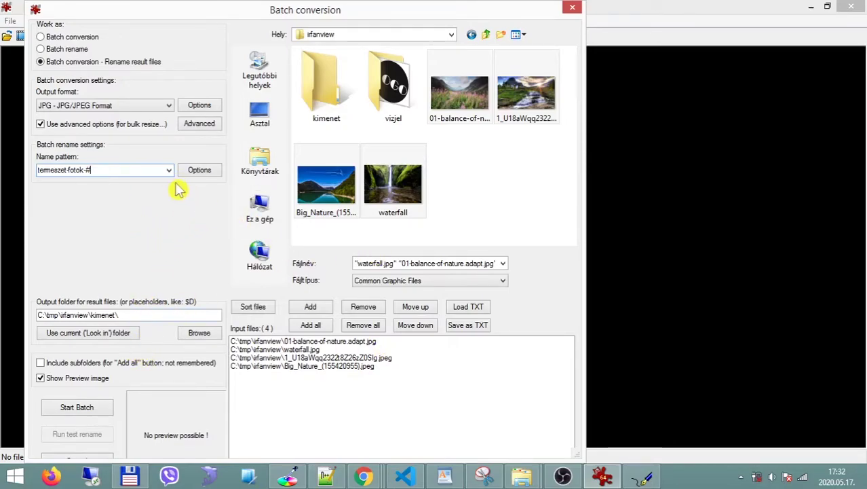
text(##)
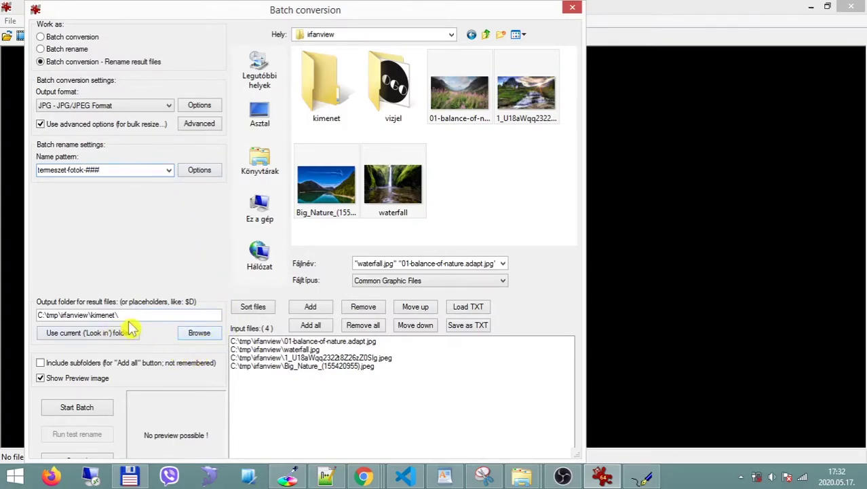
click(200, 333)
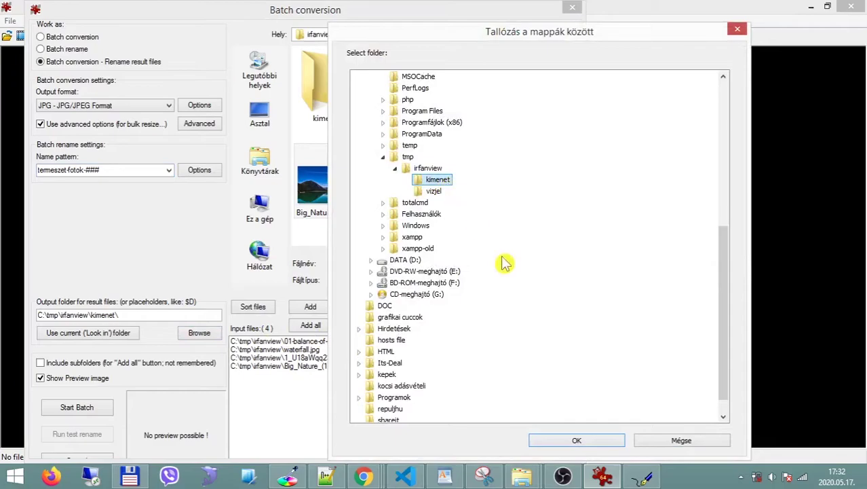
click(599, 442)
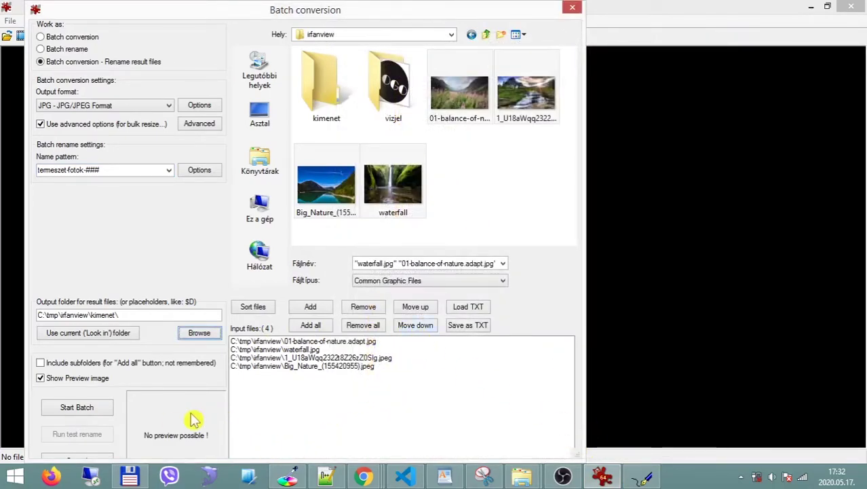
Run the batch conversion on the four input pictures and exit the batch once it is done
click(88, 410)
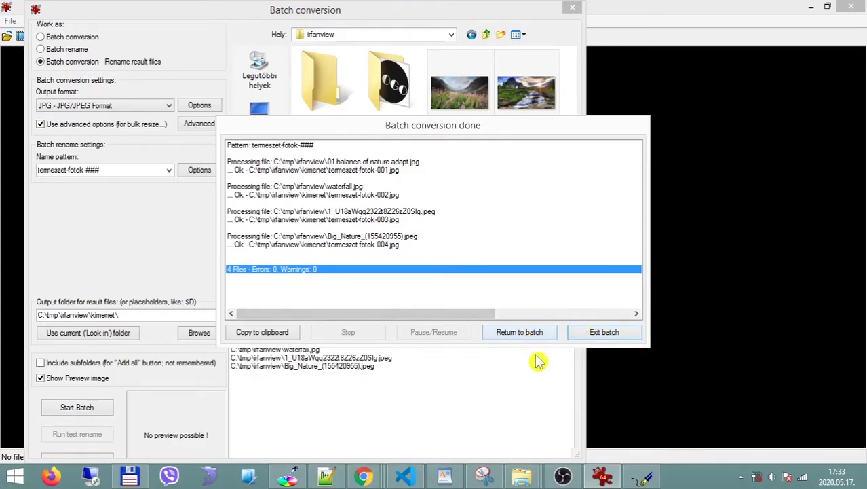
click(601, 332)
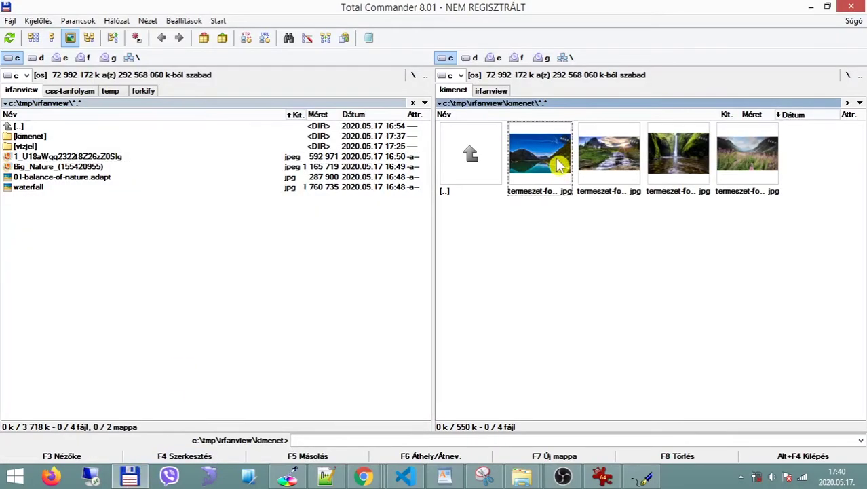
In Total Commander, open the converted lake photo from the kimenet folder and browse the output pictures, checking their logo watermark, file names and pixel dimensions
double_click(557, 161)
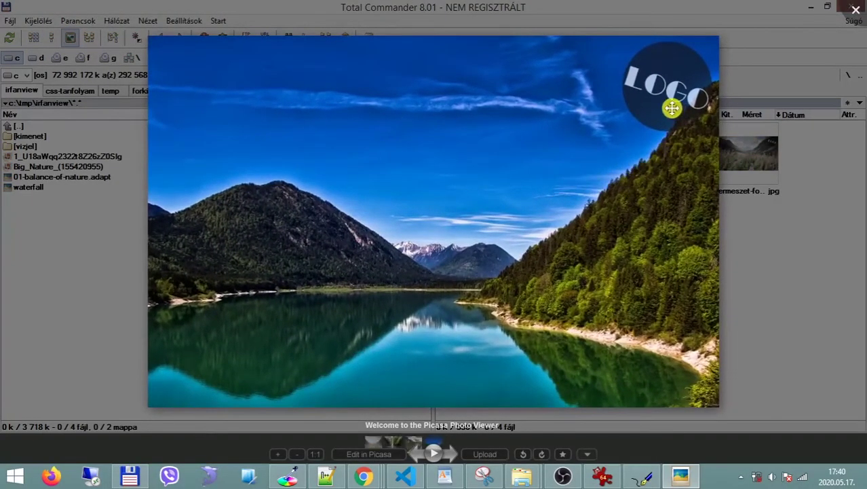
key(Right)
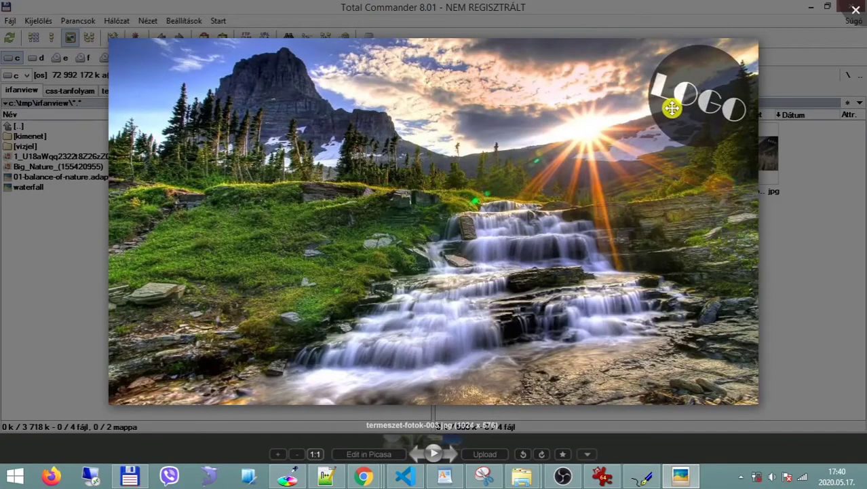
key(Left)
key(Left)
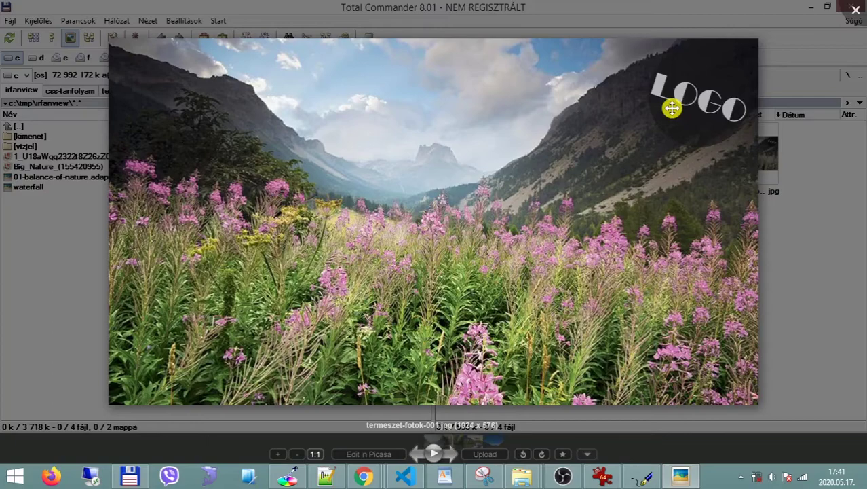
key(Left)
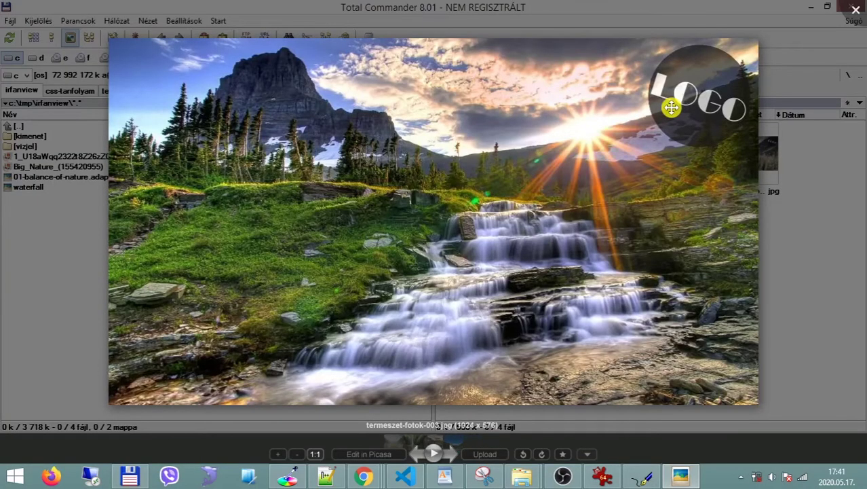
key(Left)
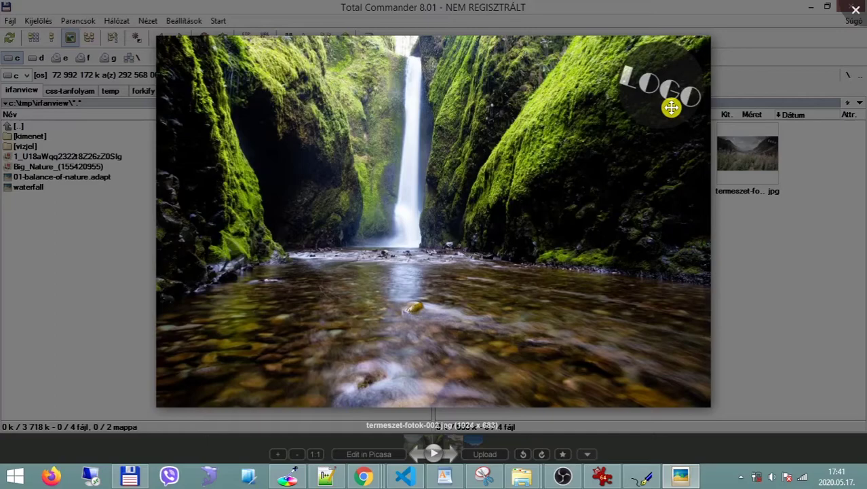
click(461, 427)
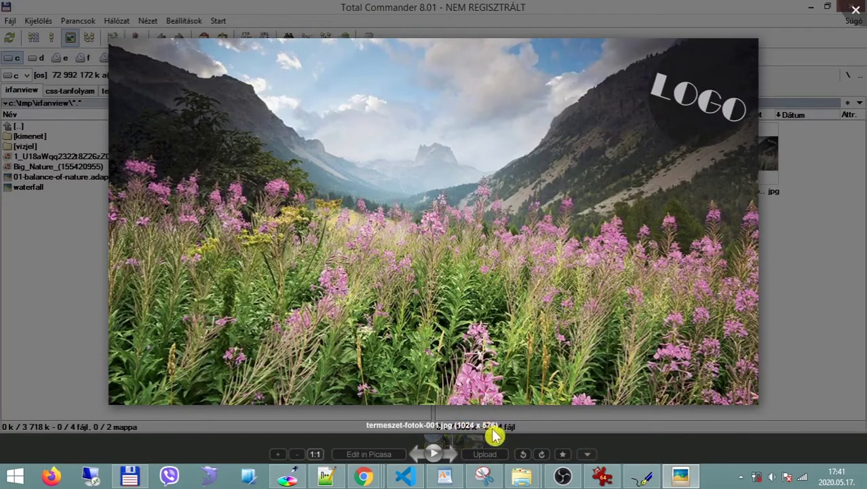
click(494, 435)
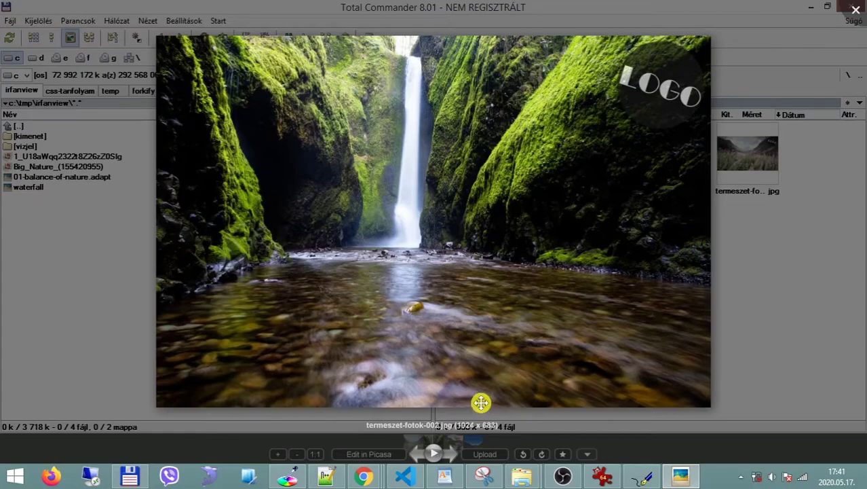
key(Left)
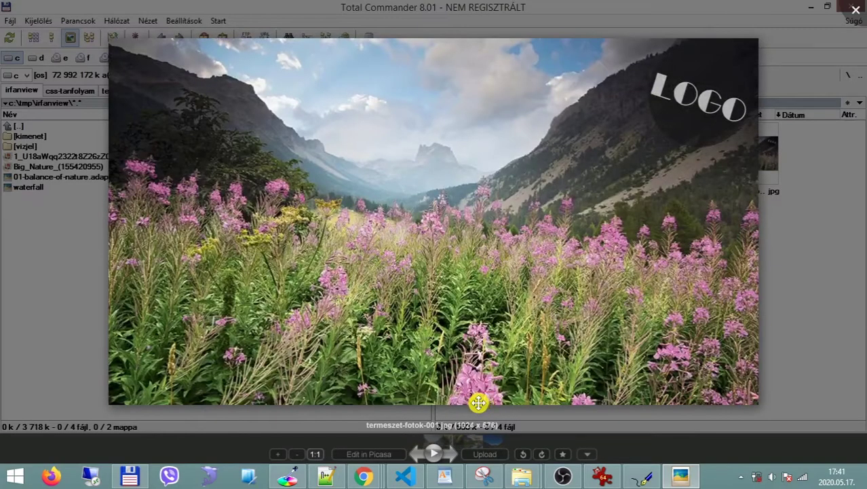